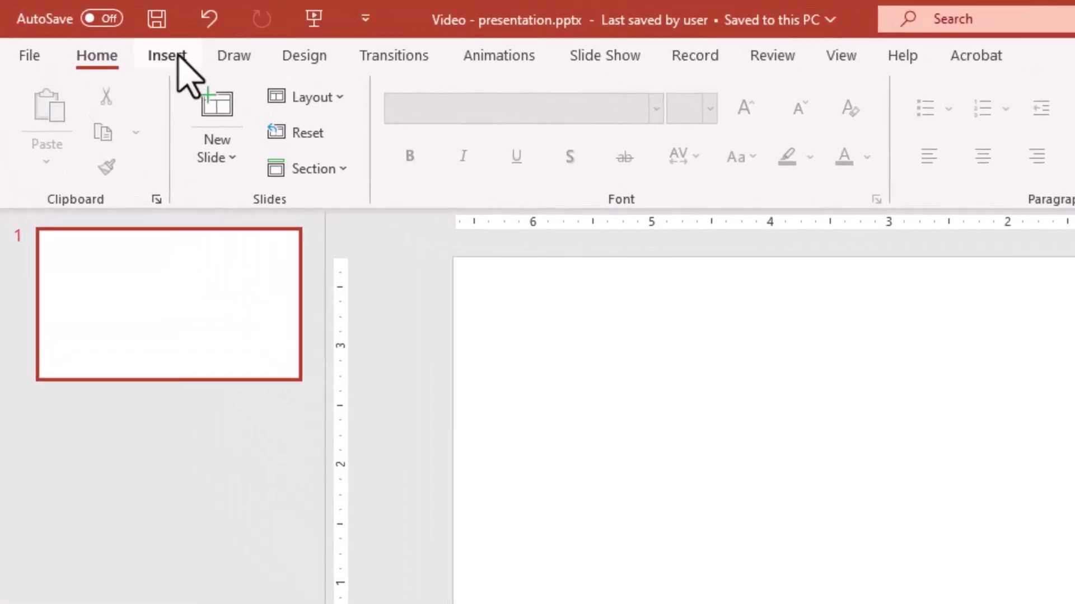
# Step: Begin inserting a video from This Device via the Insert tab's Video menu
pyautogui.click(172, 59)
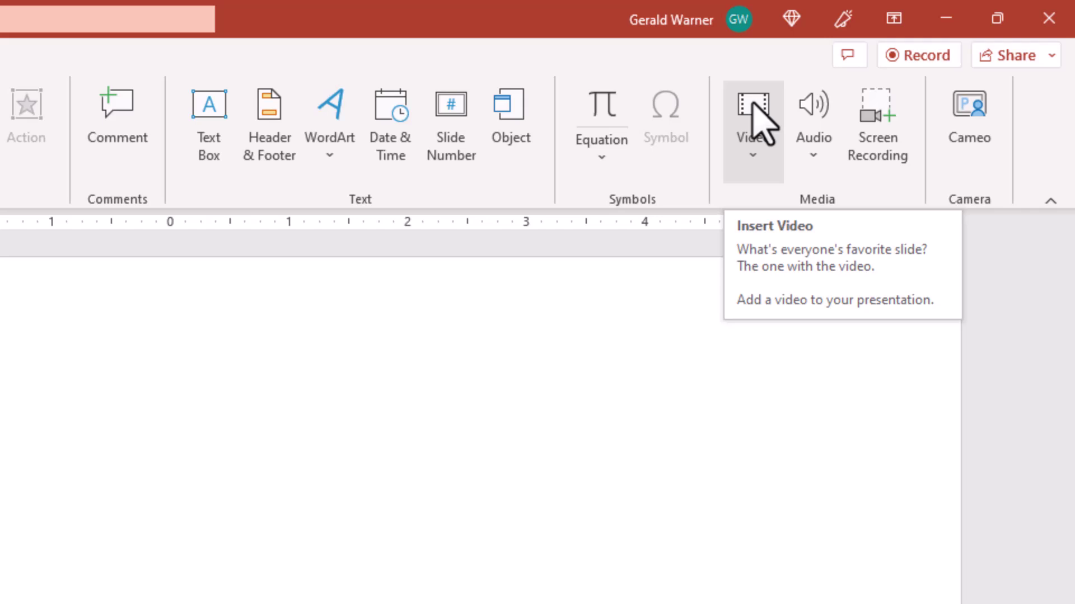
pyautogui.click(753, 126)
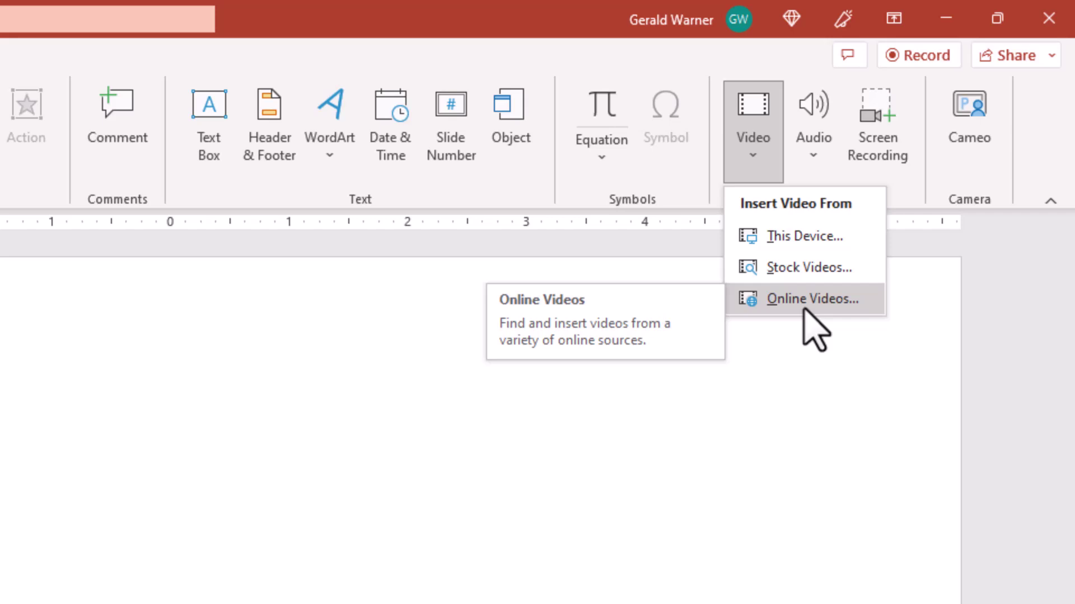
pyautogui.click(796, 239)
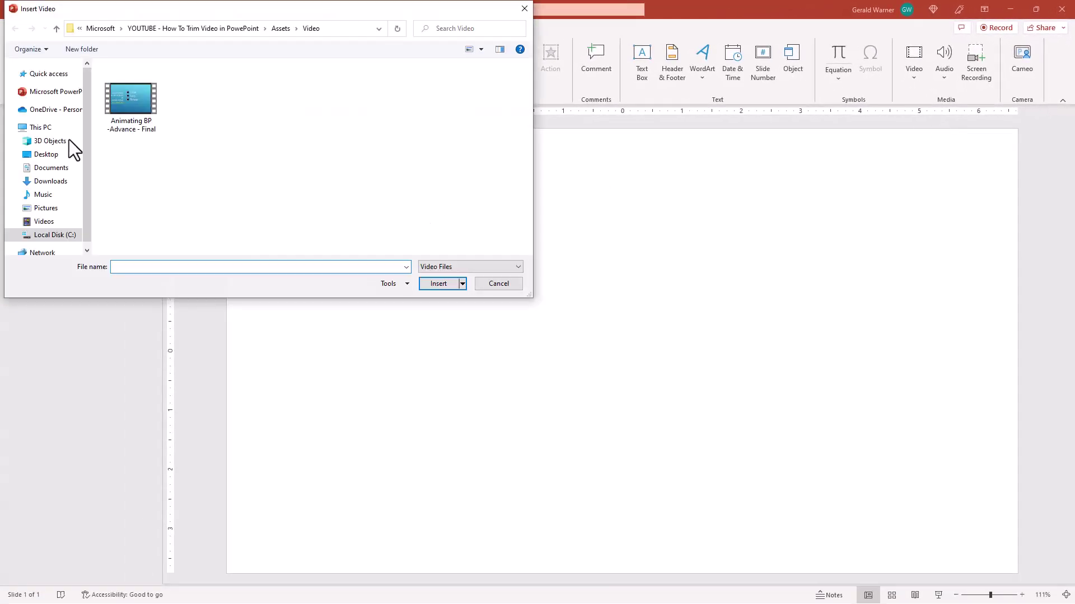
# Step: Insert the 'Animating BP -Advance - Final' video onto the blank slide
pyautogui.click(125, 89)
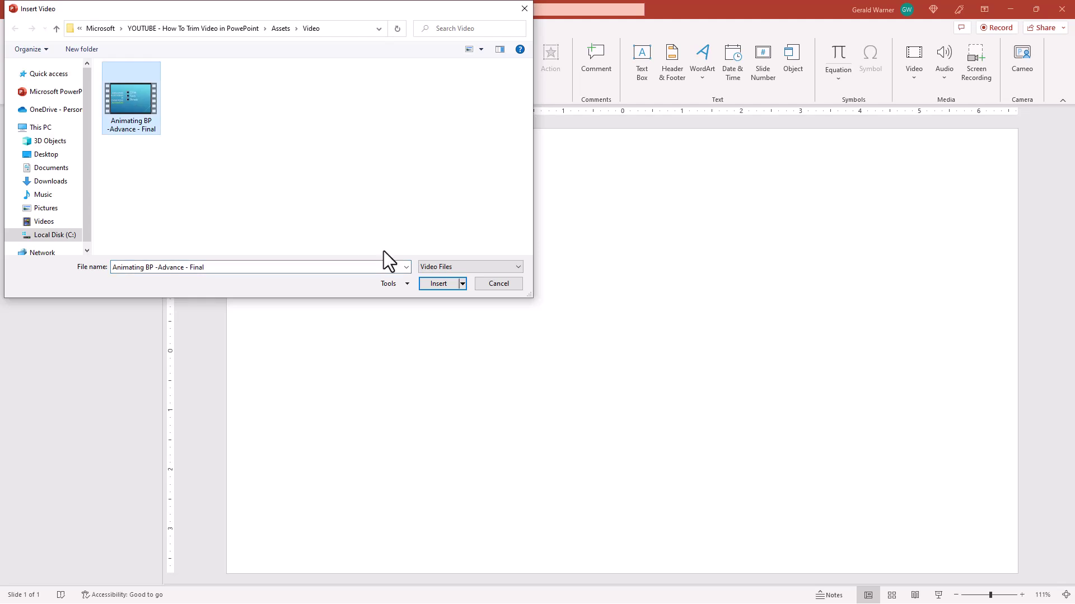
pyautogui.click(439, 284)
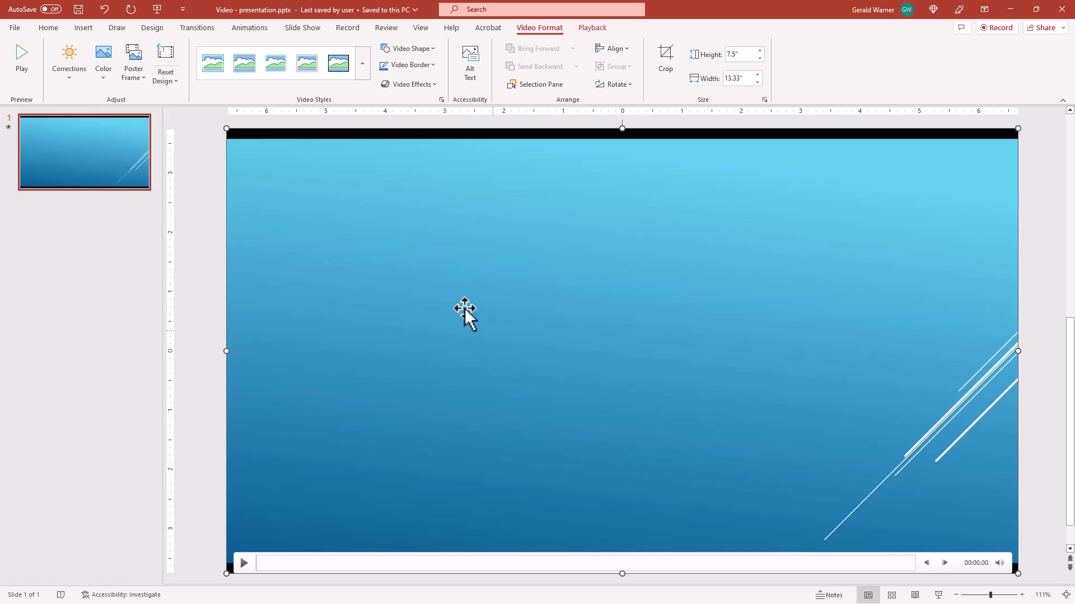
# Step: Check the video's shortcut menu, dismiss it, then show the Playback settings
pyautogui.rightClick(462, 281)
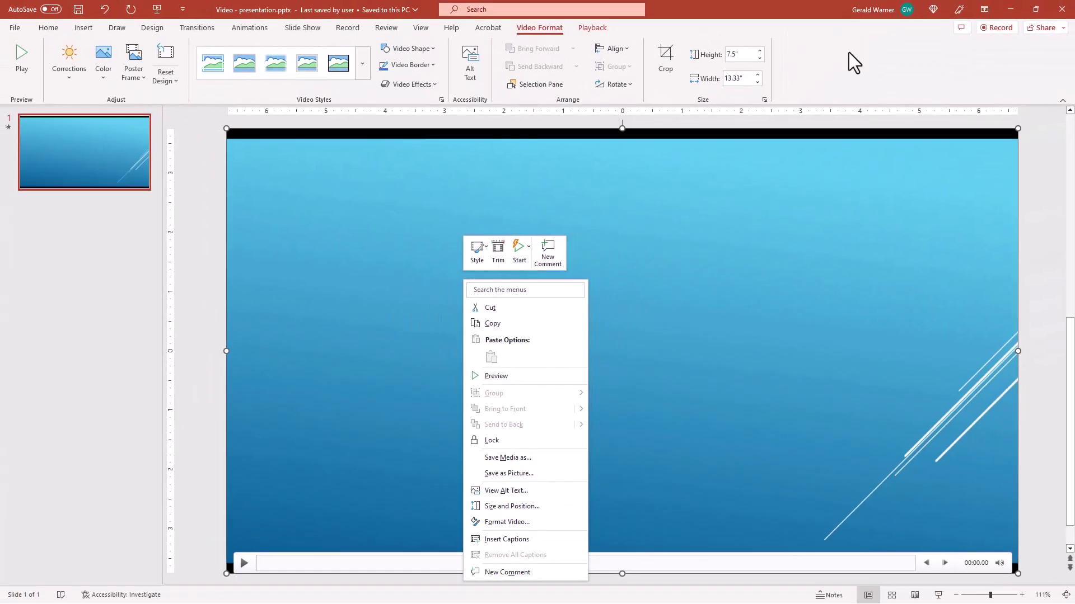
pyautogui.click(477, 190)
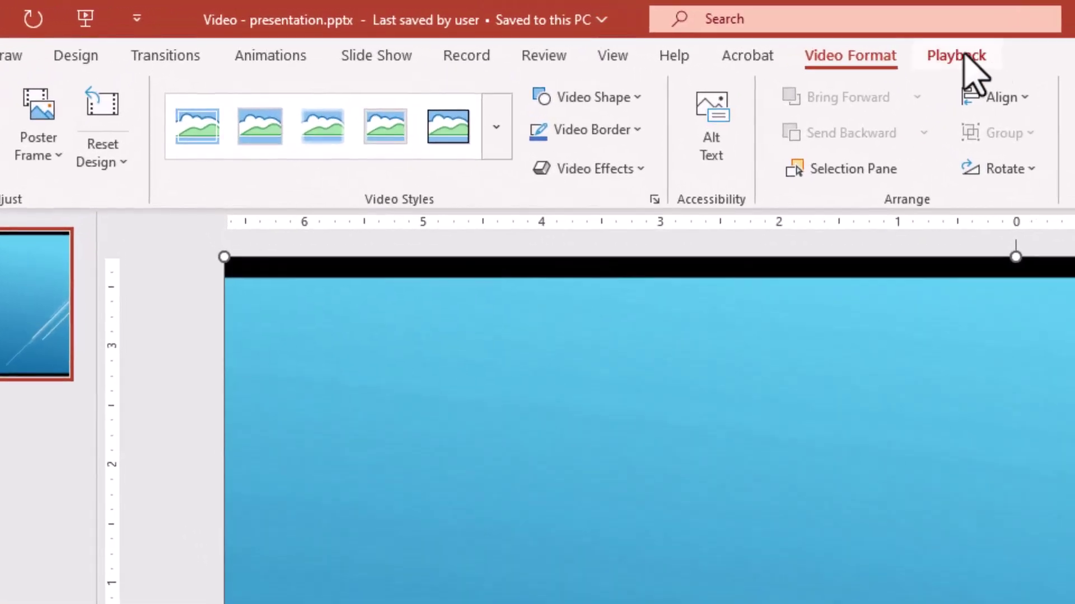
pyautogui.click(957, 56)
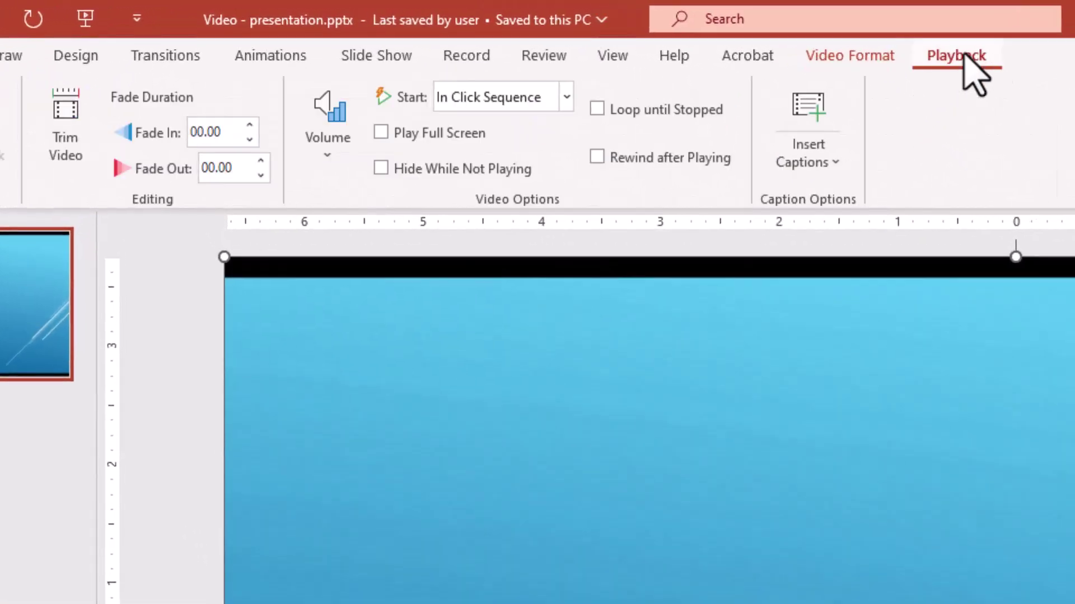
# Step: In Trim Video, drag the start marker to 09:09.948 and the end near 23:56
pyautogui.click(65, 122)
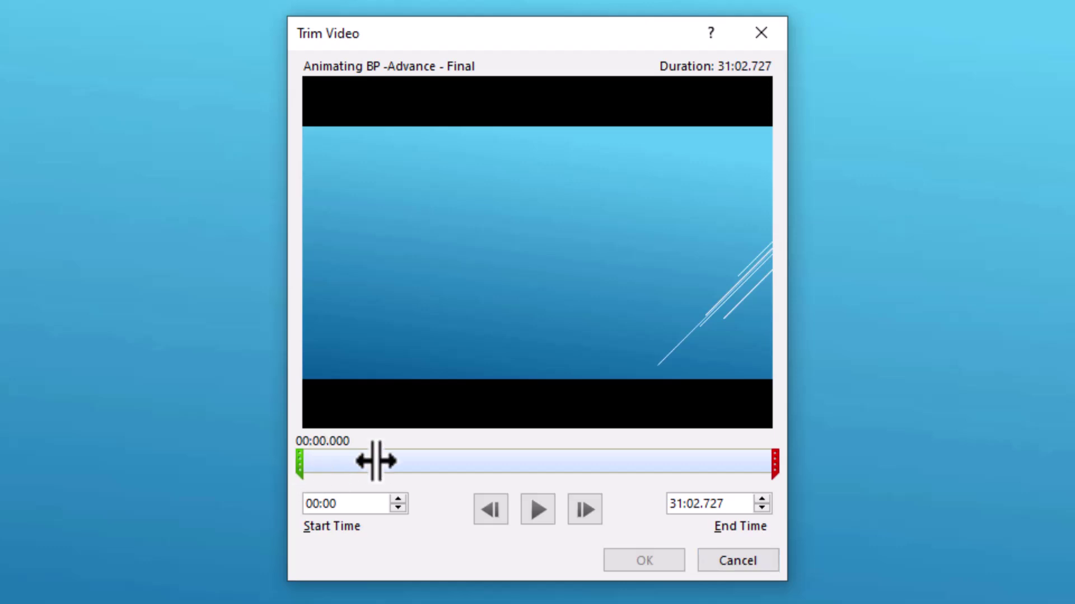
pyautogui.moveTo(301, 464); pyautogui.dragTo(377, 460)
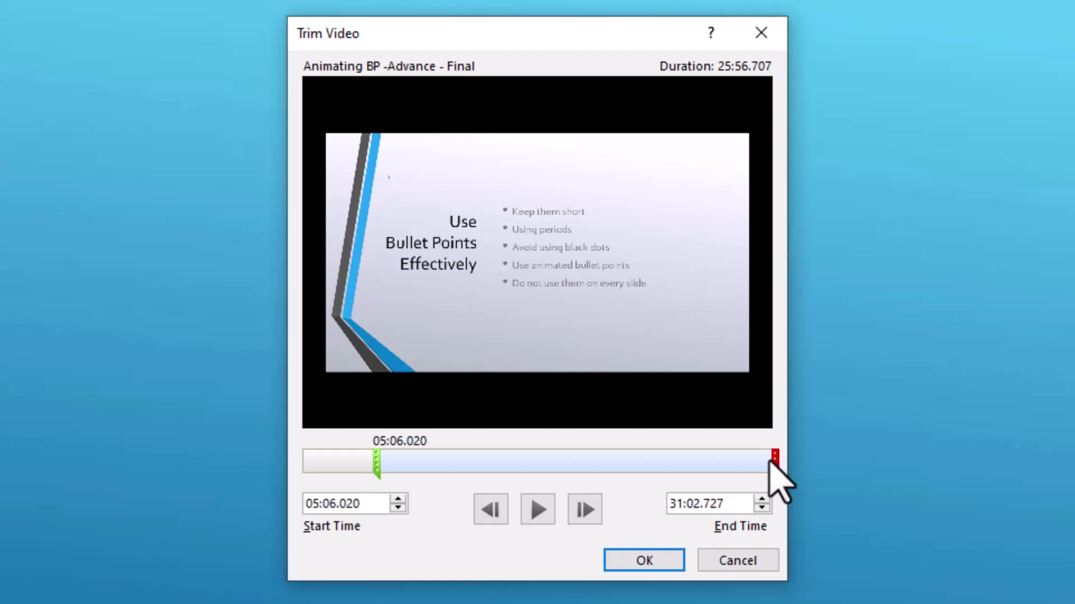
pyautogui.moveTo(775, 464); pyautogui.dragTo(668, 462)
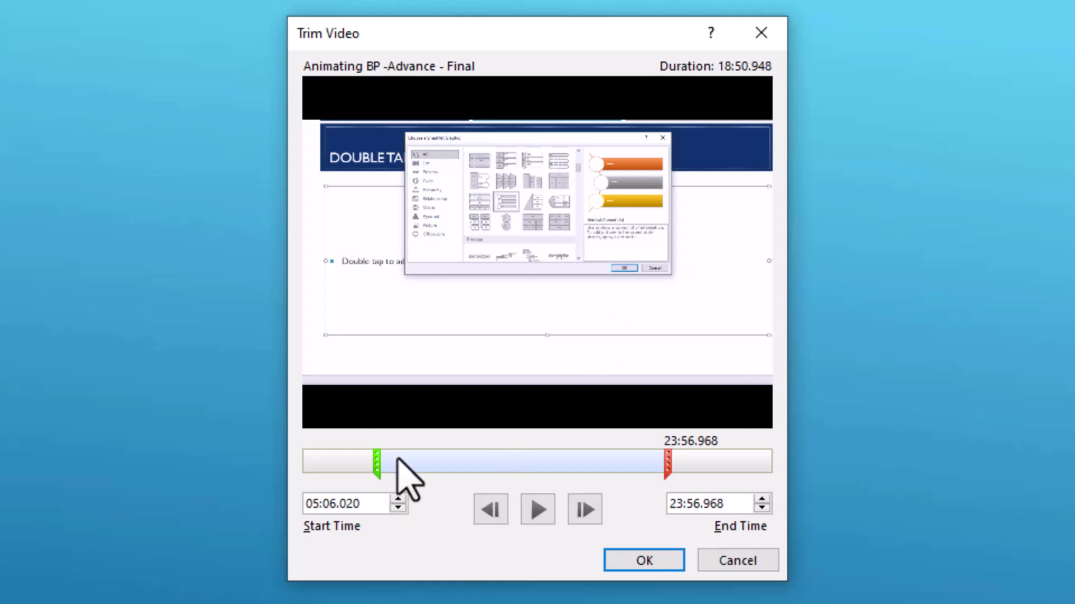
pyautogui.click(377, 464)
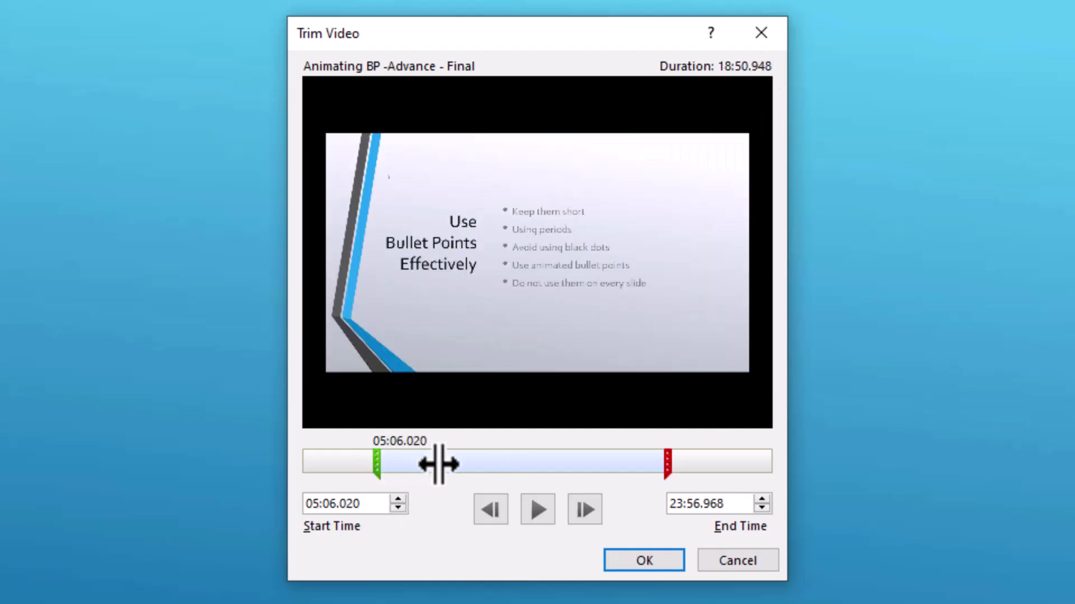
pyautogui.moveTo(378, 464); pyautogui.dragTo(438, 464)
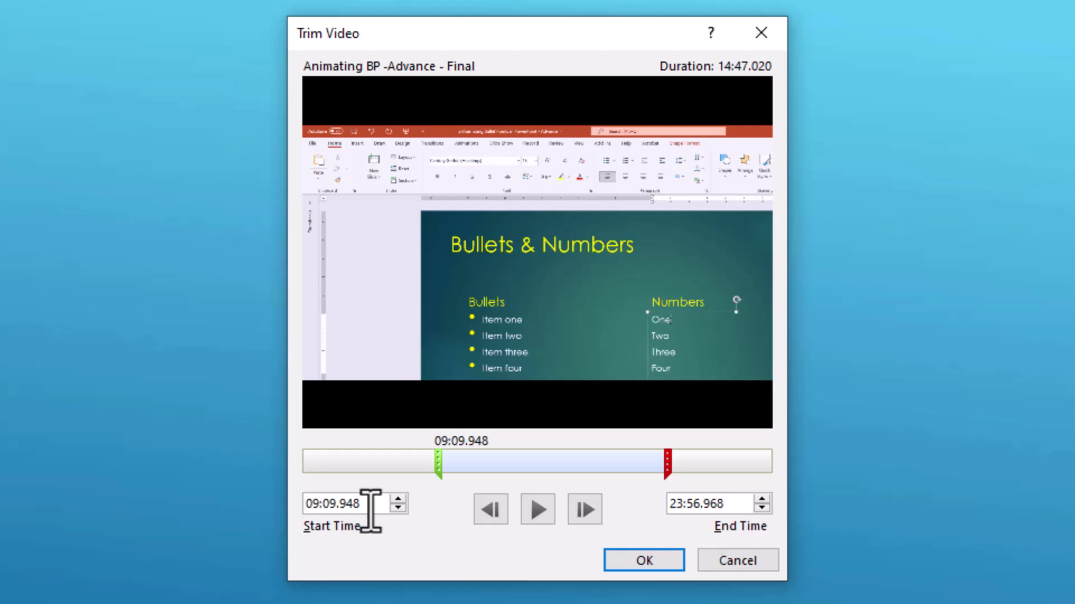
# Step: Trim the video to Start Time 22:39 and End Time 22:44, and confirm
pyautogui.moveTo(364, 504); pyautogui.dragTo(304, 504)
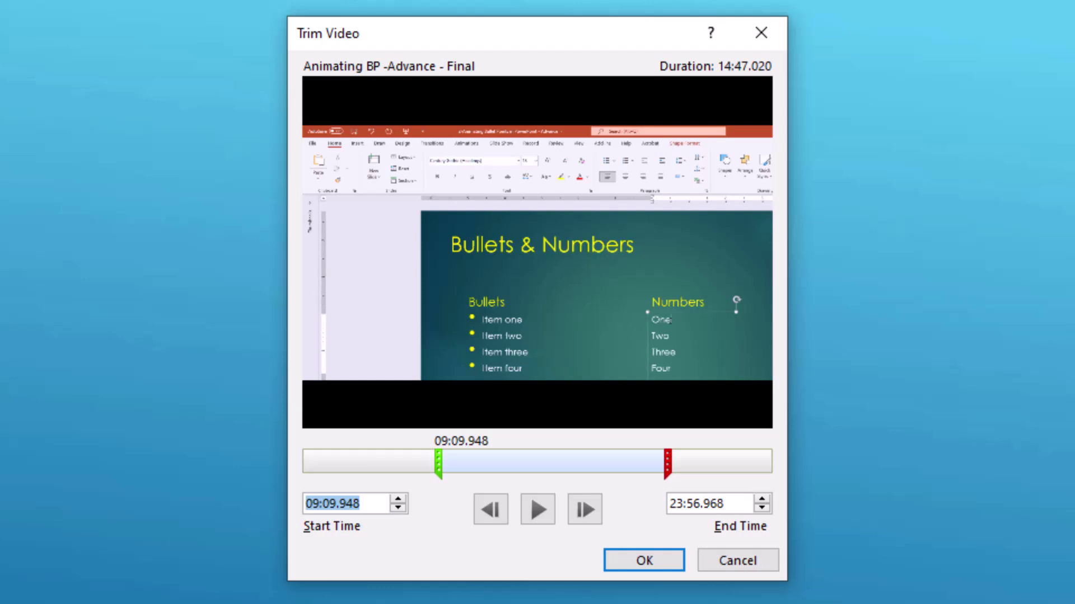
pyautogui.write('22')
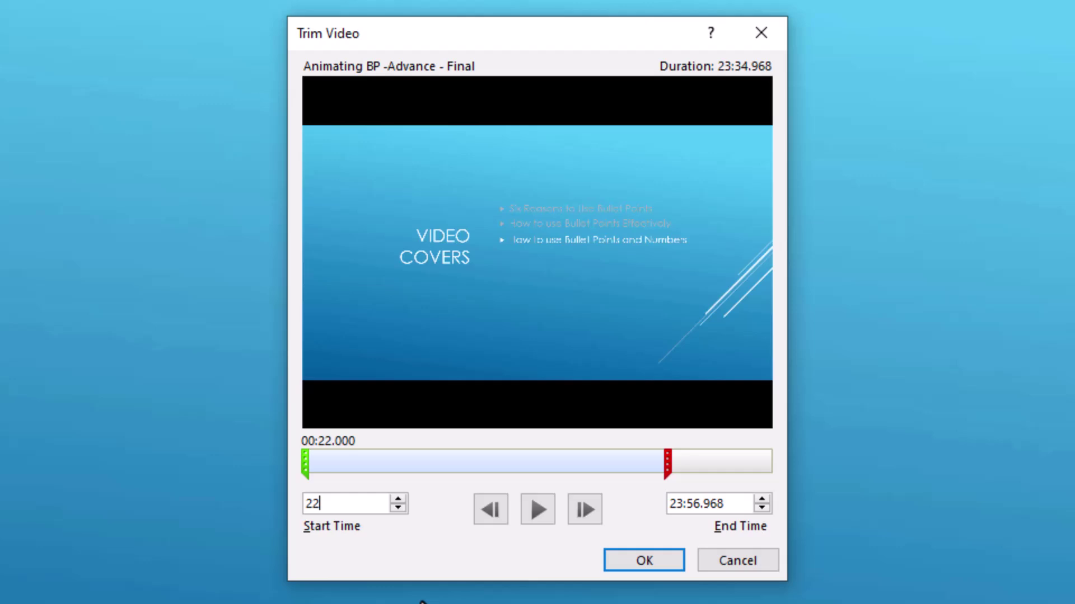
pyautogui.write(':')
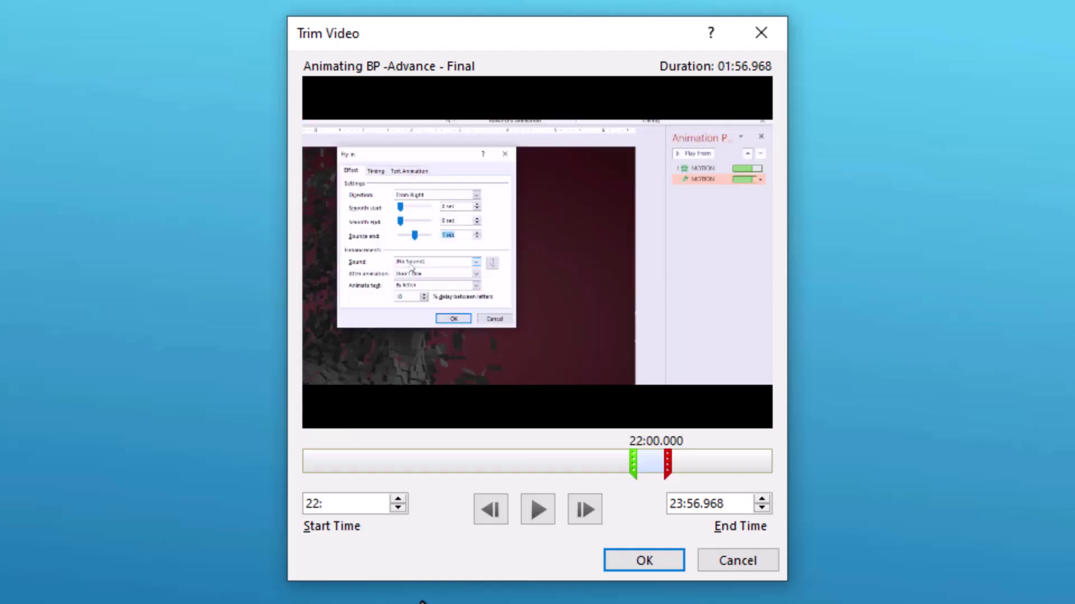
pyautogui.write('39')
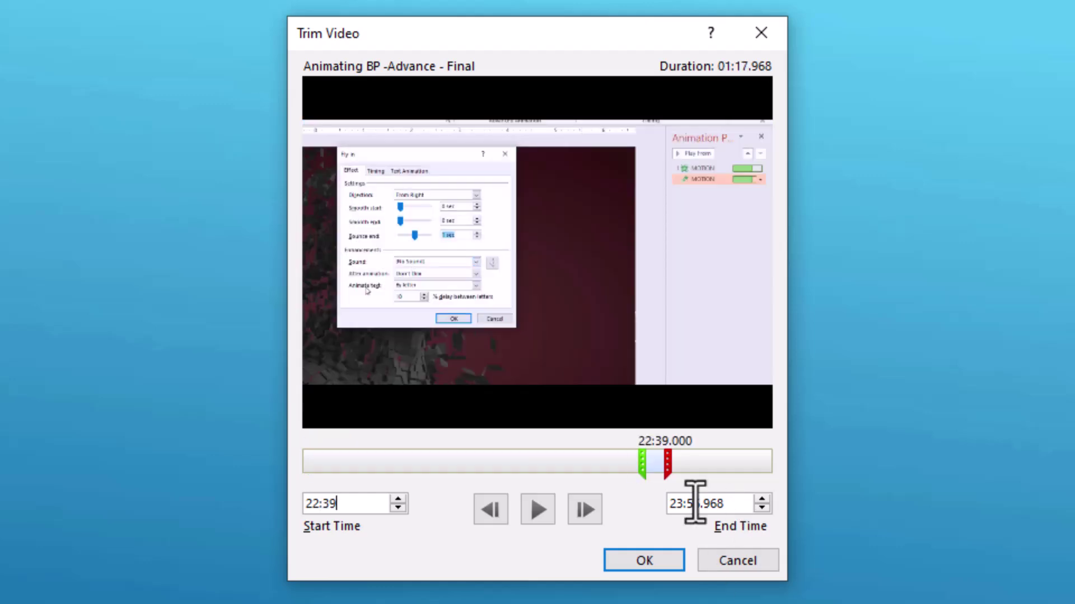
pyautogui.moveTo(731, 504); pyautogui.dragTo(618, 504)
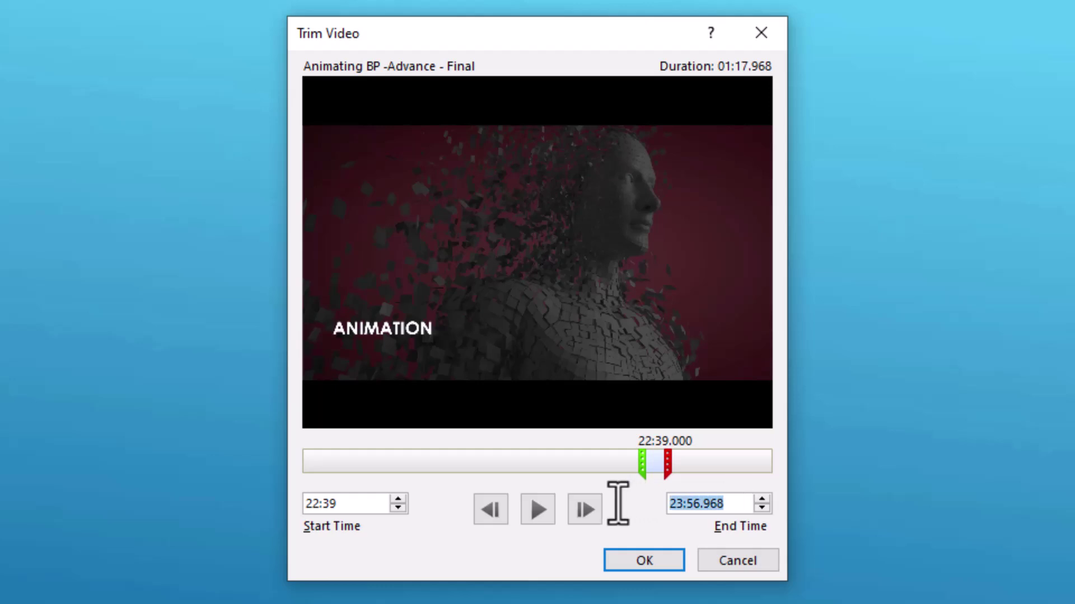
pyautogui.write('22')
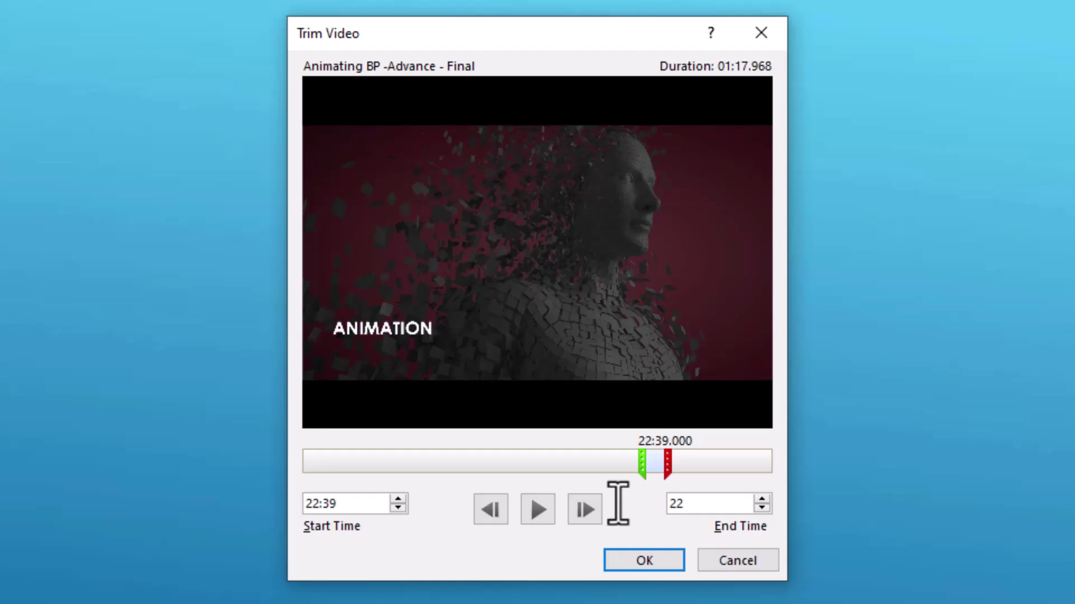
pyautogui.write(':44')
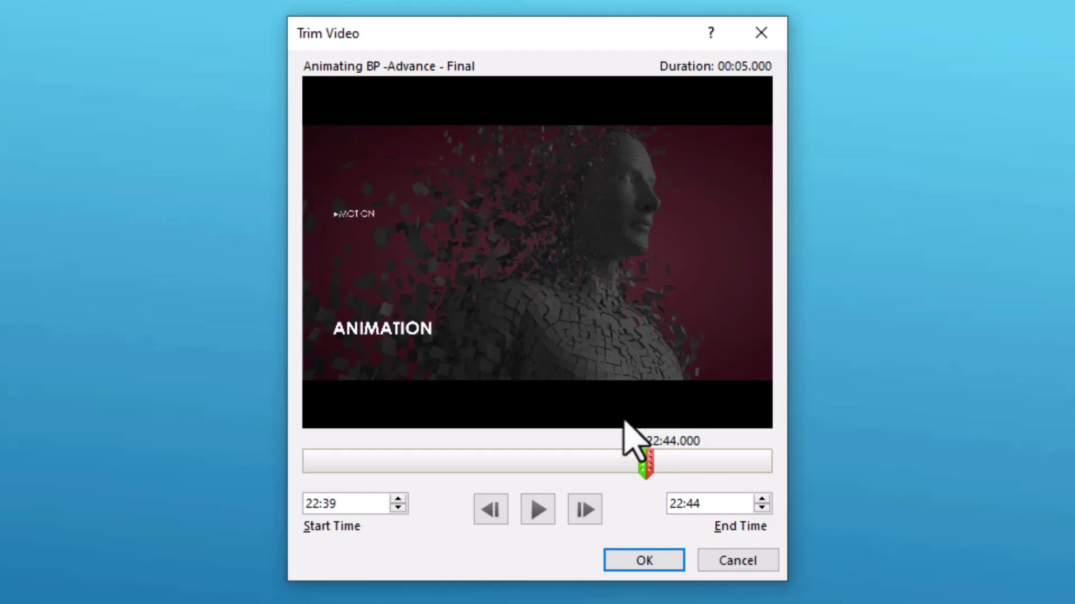
pyautogui.click(644, 561)
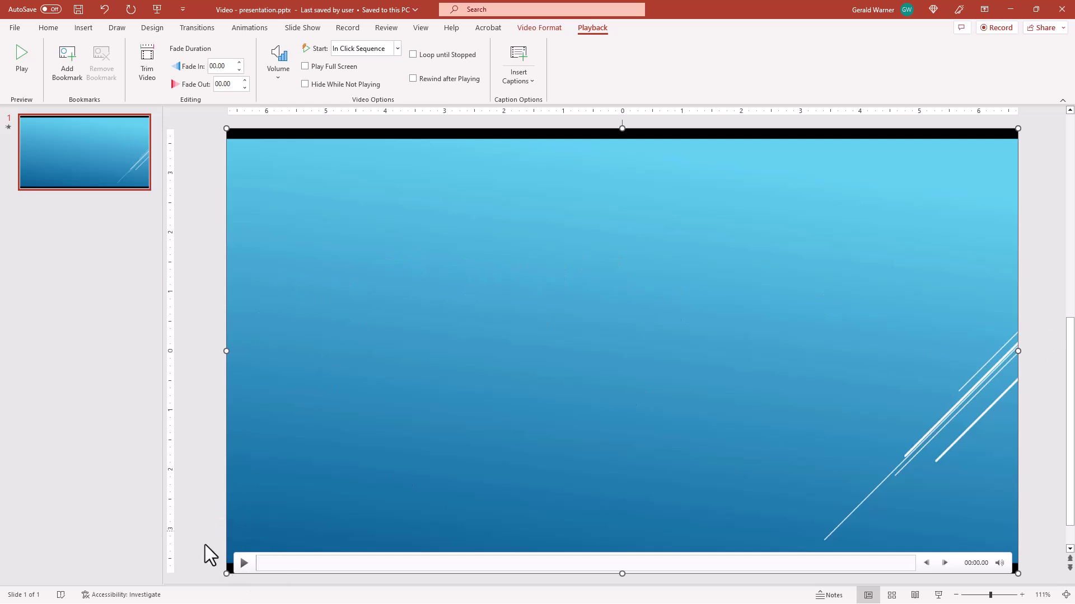
# Step: Play the five-second ANIMATION clip on the slide, then replay it
pyautogui.click(242, 563)
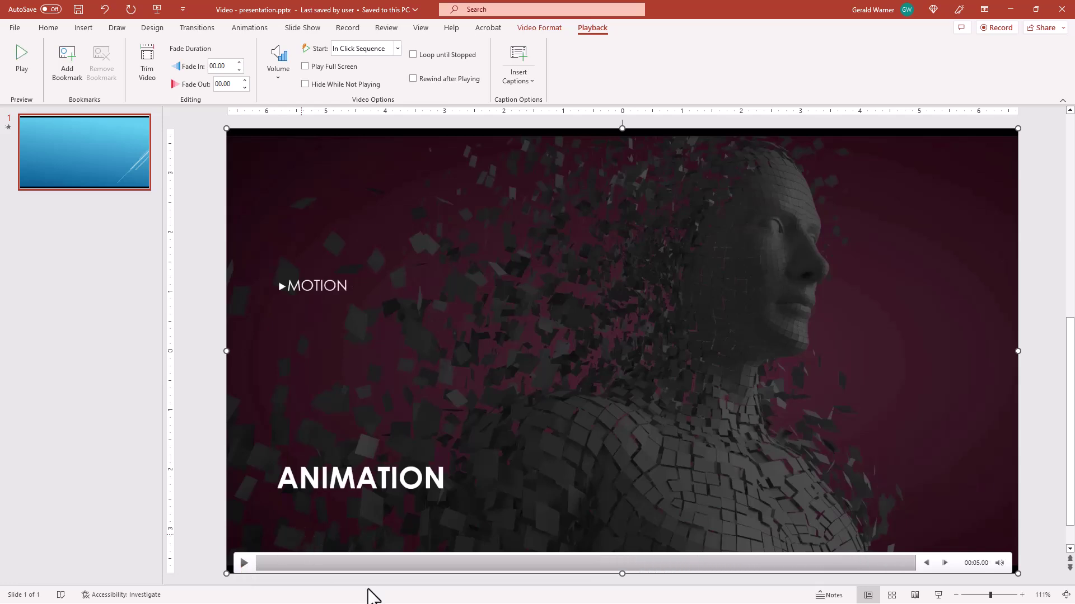
pyautogui.click(244, 563)
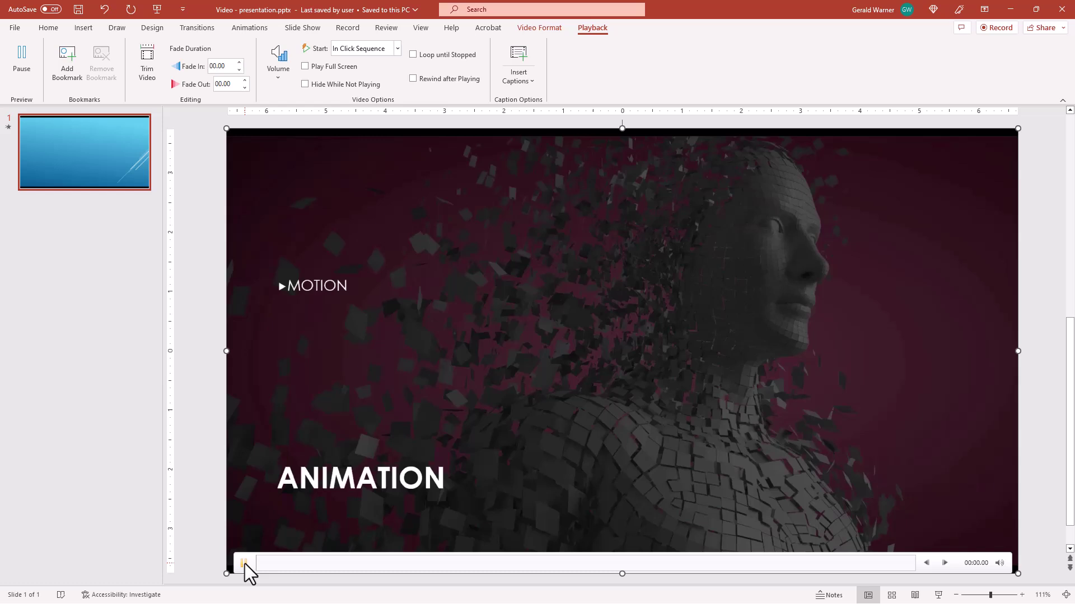